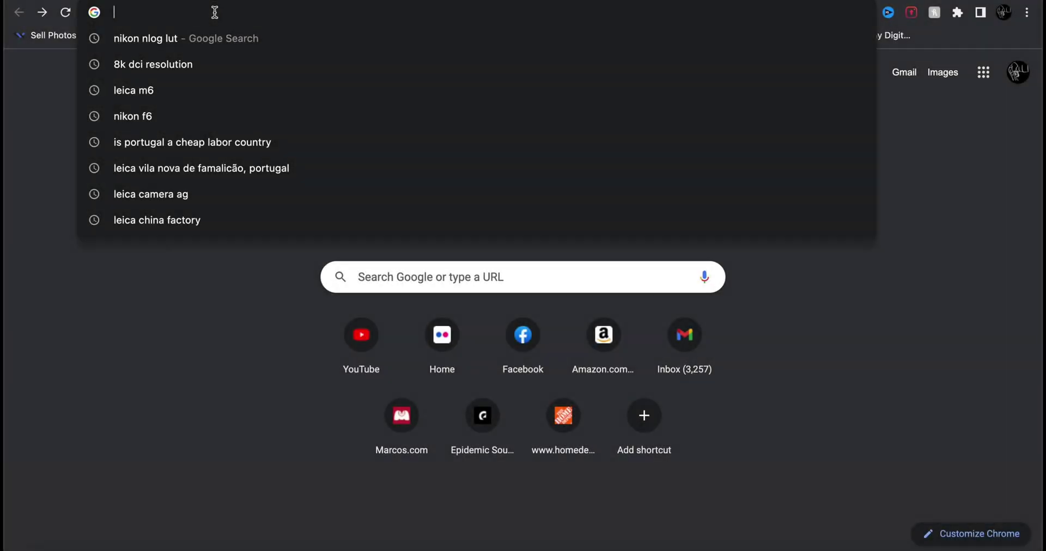
- Run a Google search for 'nikon nlog lut' using the autocomplete suggestion
text(nikon nlog lut)
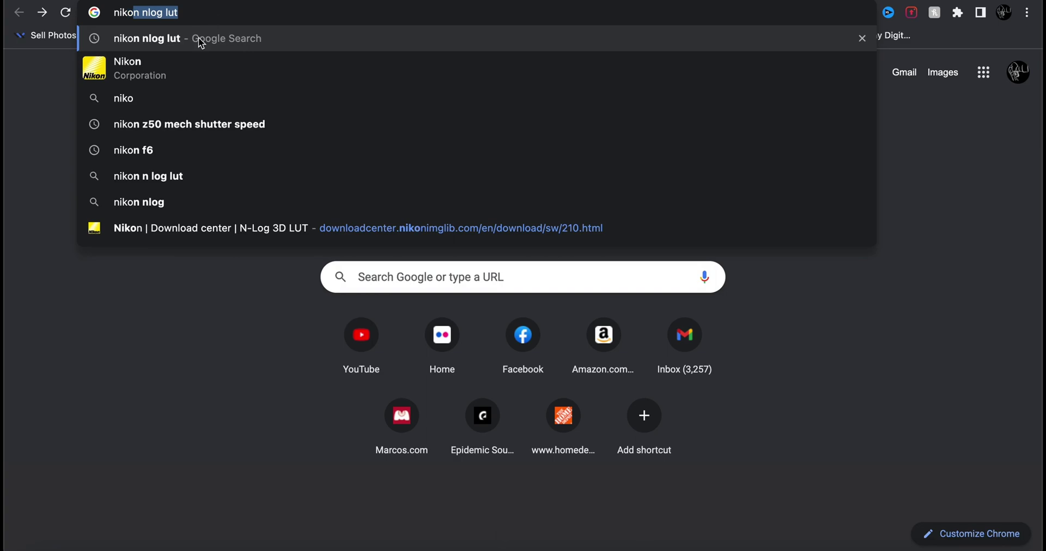
click(189, 42)
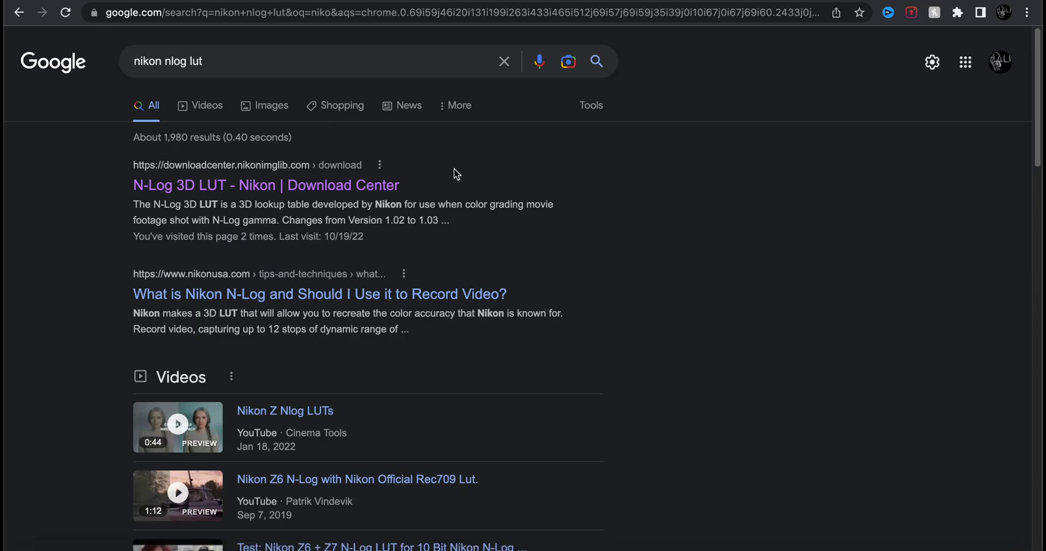
- Go to Nikon's N-Log 3D LUT download page and scroll down to the agreement
click(309, 187)
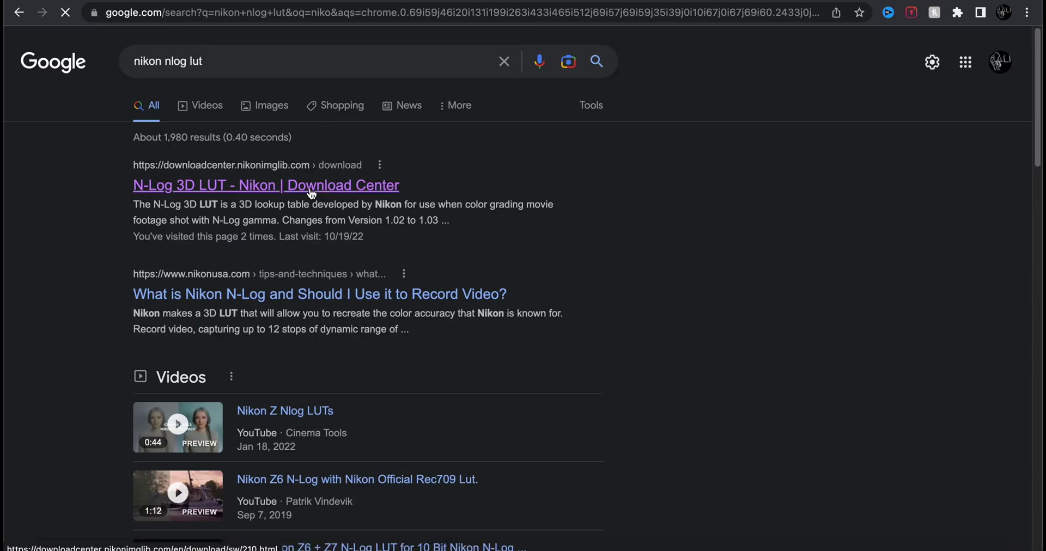
scroll(607, 303, down, 2)
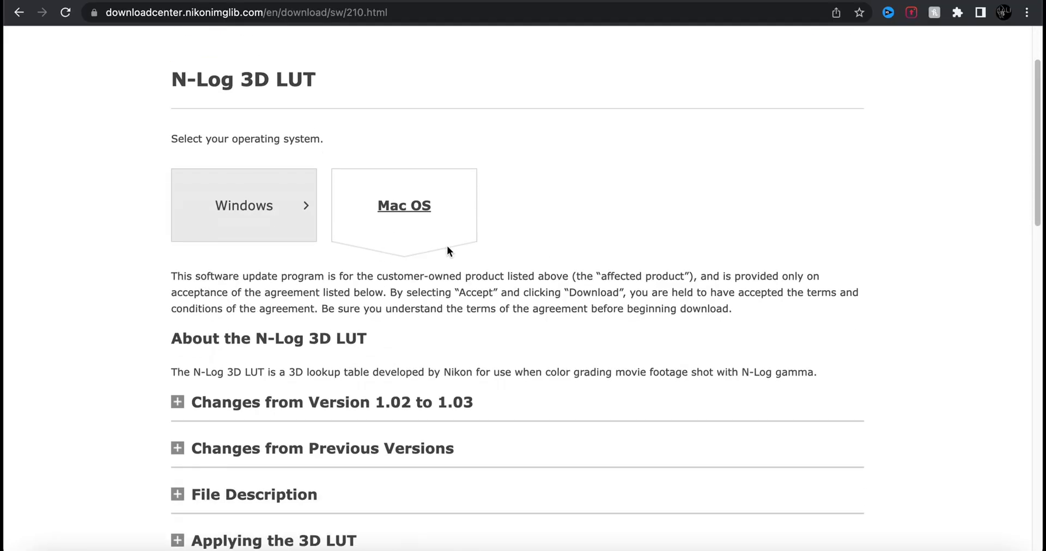
scroll(428, 225, down, 5)
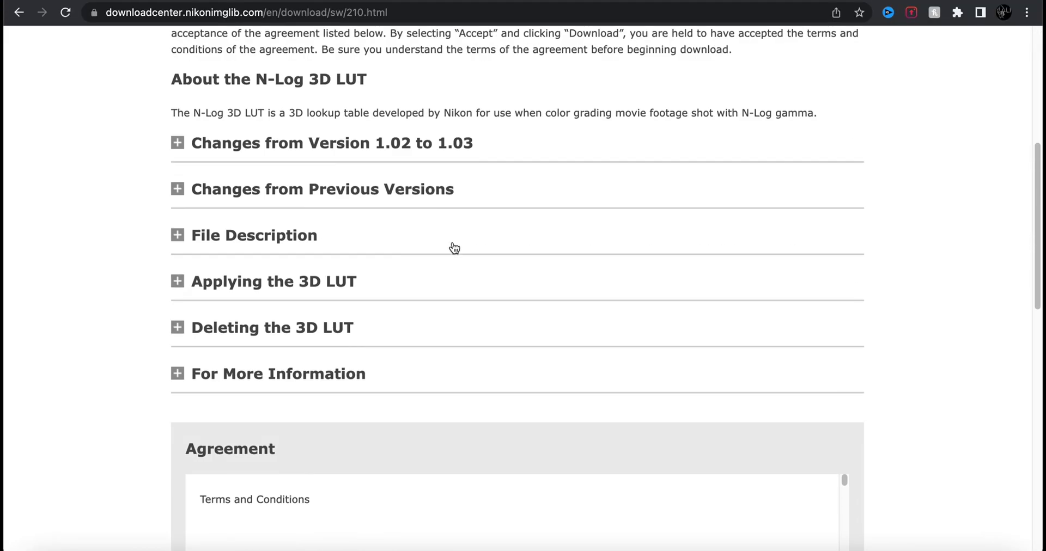
scroll(243, 113, down, 8)
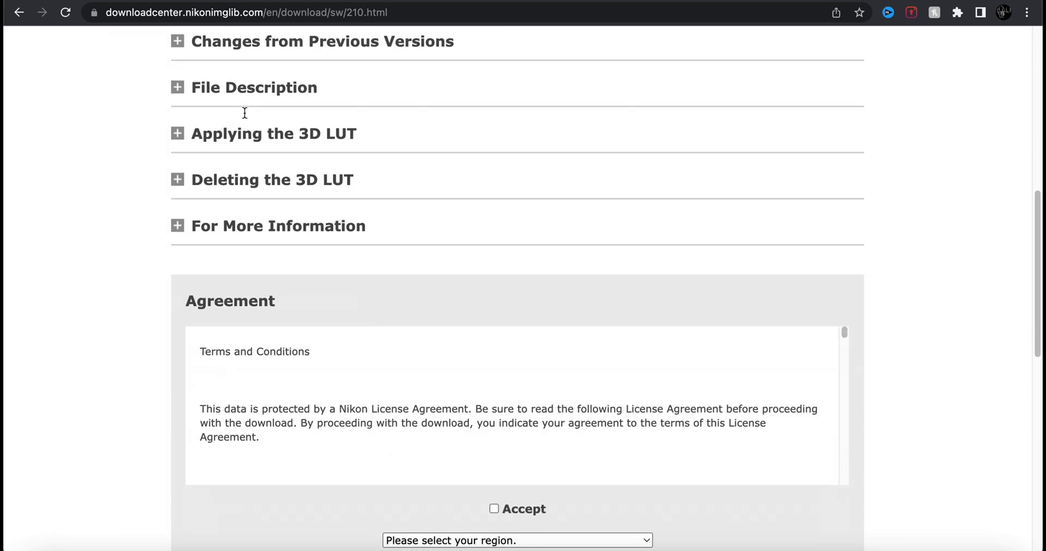
- Accept the agreement, choose USA and Latin America, and download D-3DLUT-V0103M.dmg
click(494, 217)
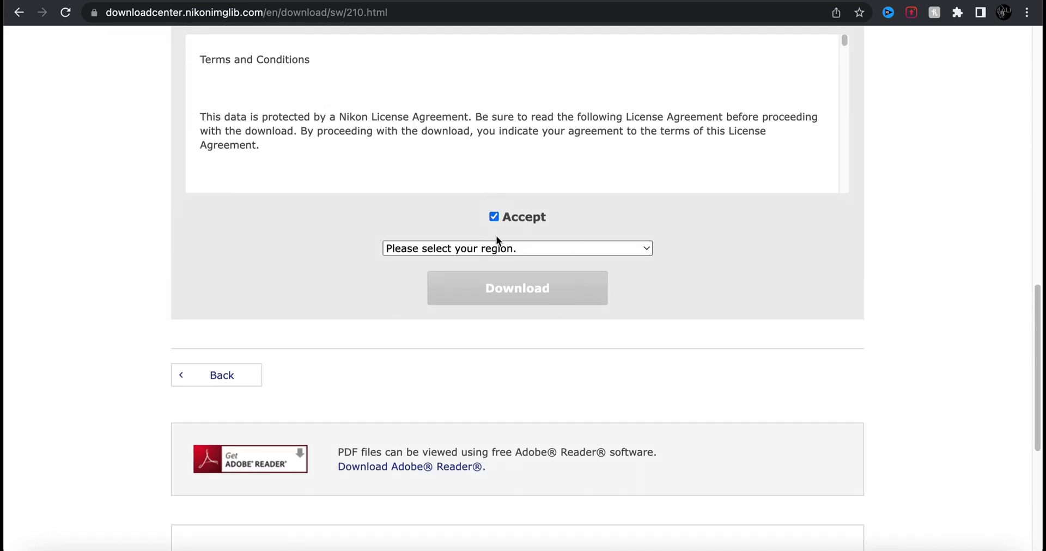
click(495, 248)
click(465, 282)
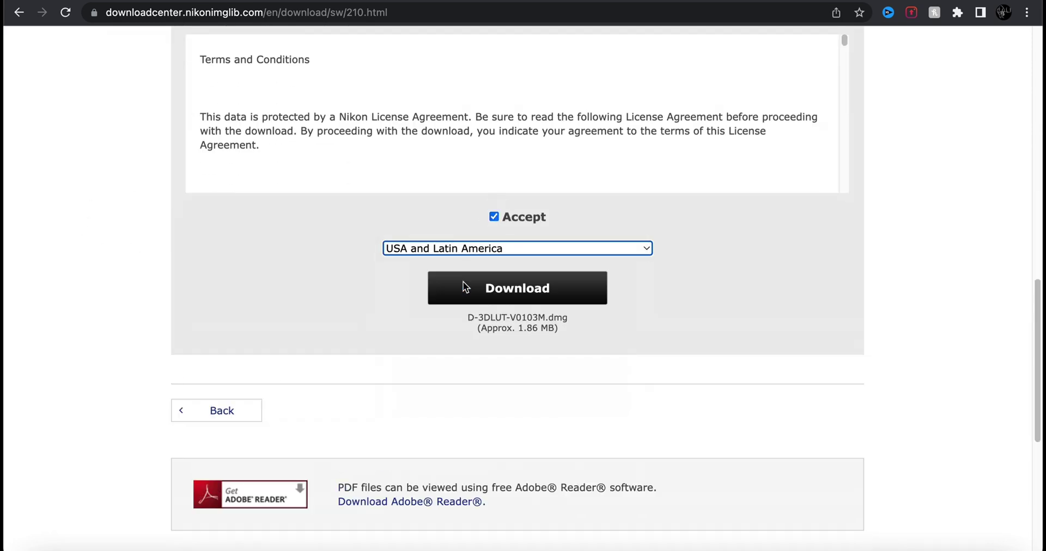
click(478, 288)
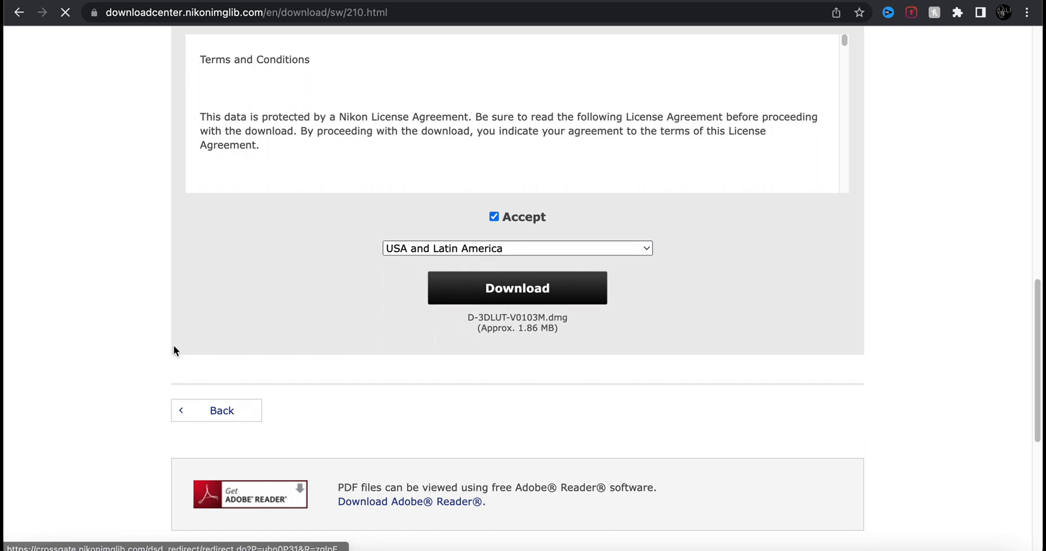
scroll(164, 327, down, 1)
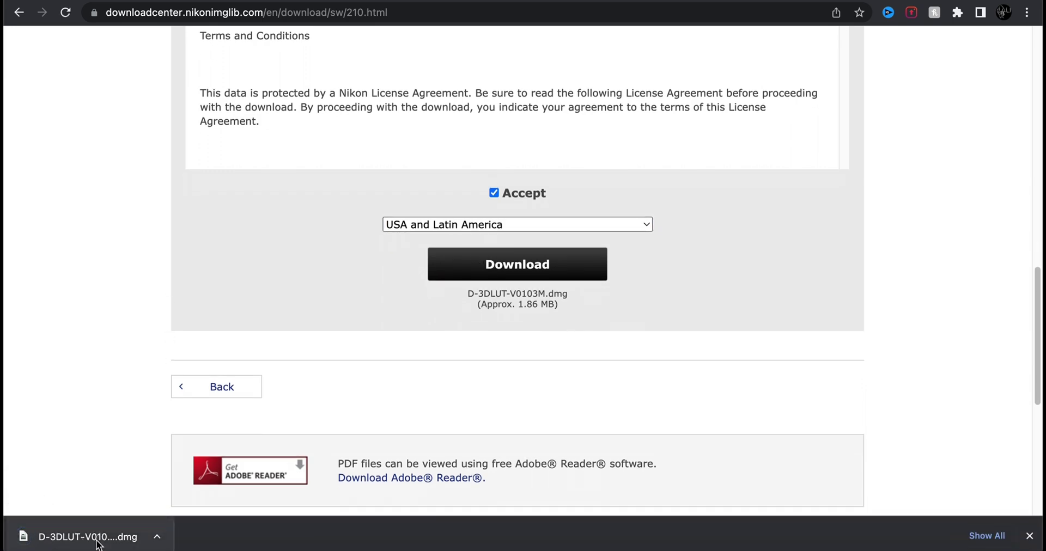
right_click(98, 544)
- Reveal the downloaded disk image in Finder, open its 3DLUT folder, and select the Z_9 N-Log cube
click(145, 518)
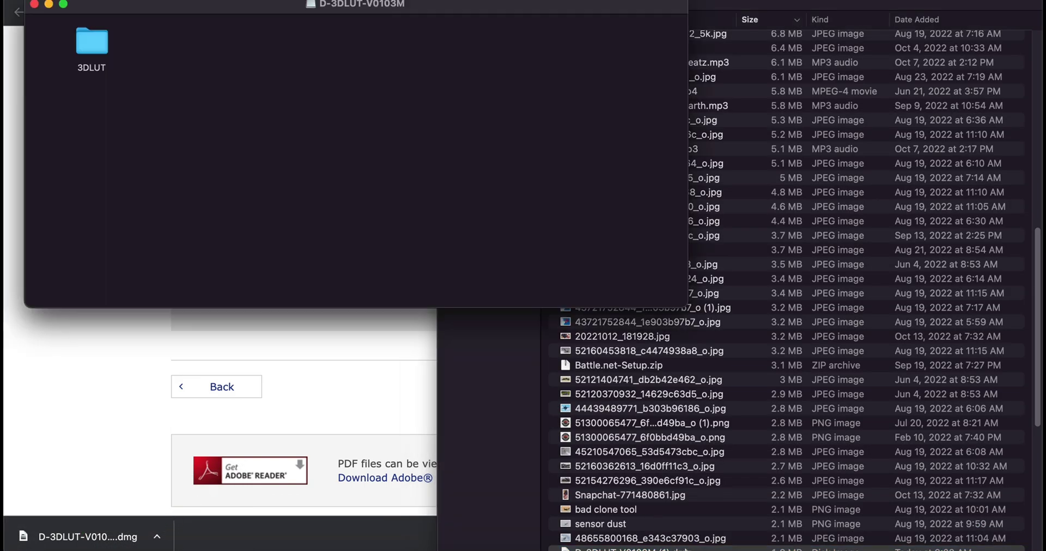
double_click(83, 44)
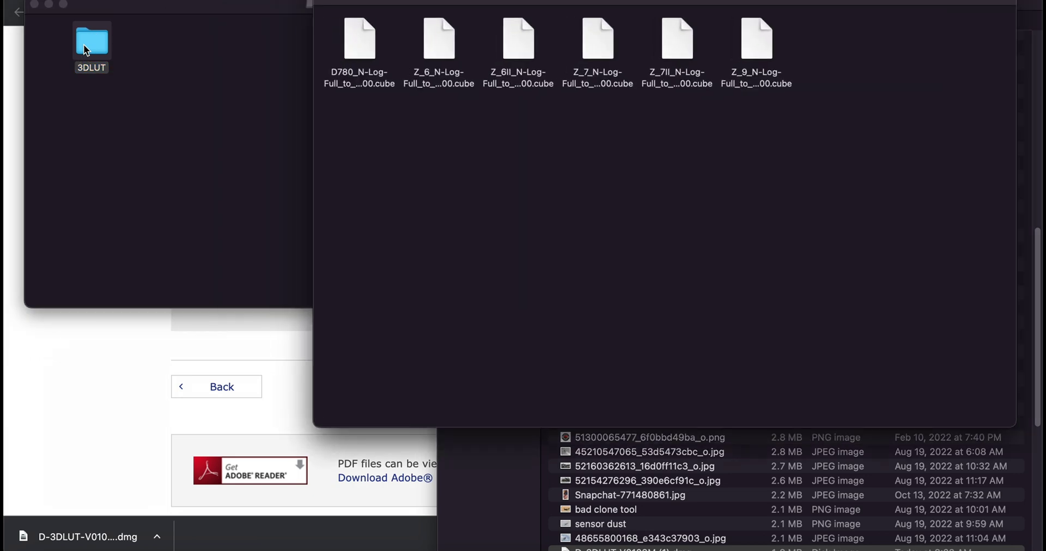
click(34, 5)
click(33, 3)
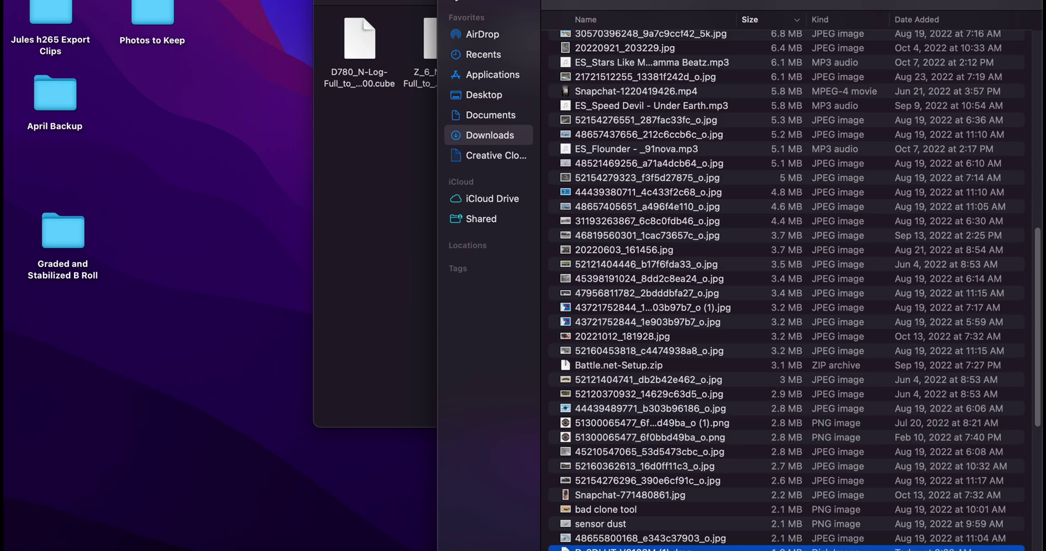
key(super+w)
click(761, 84)
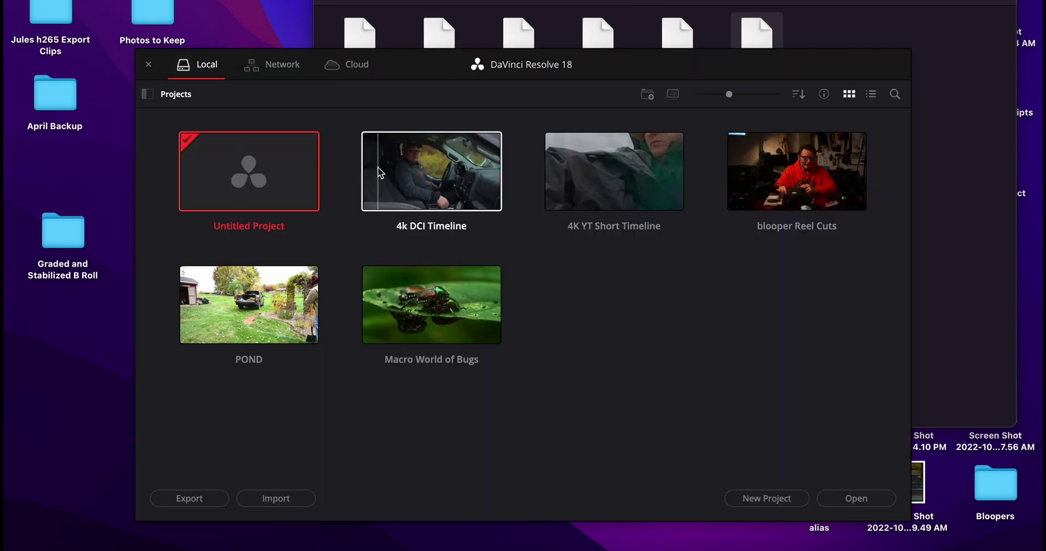
- Open the 4k DCI Timeline project, set the playhead to 01:00:19:06, and view ACES LUTs
double_click(378, 167)
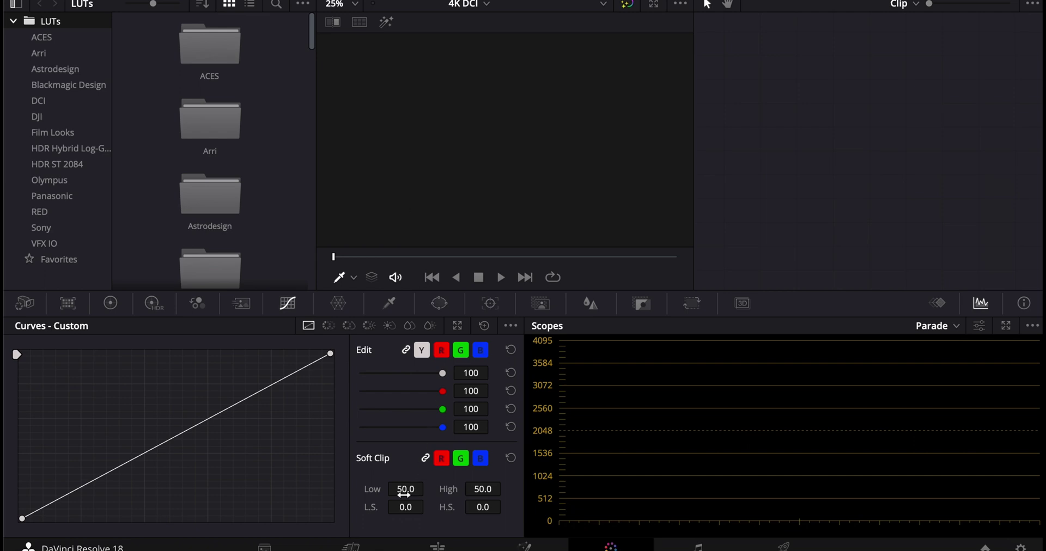
click(426, 541)
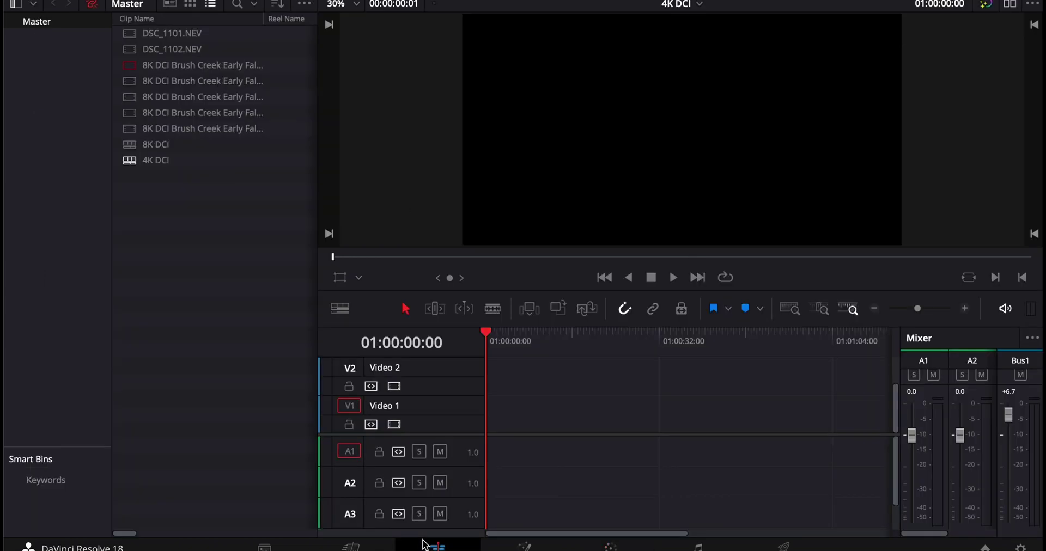
click(590, 348)
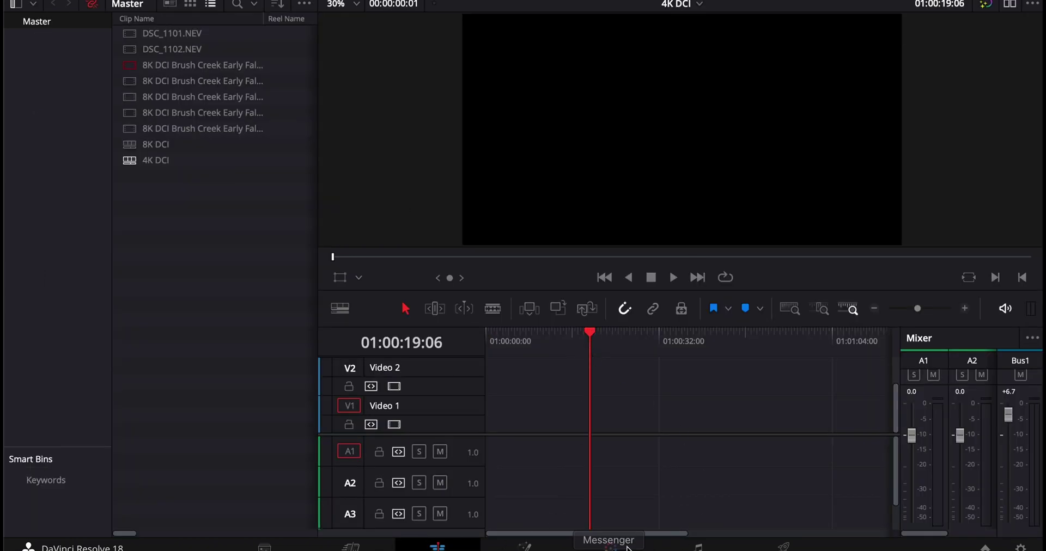
click(610, 546)
click(48, 42)
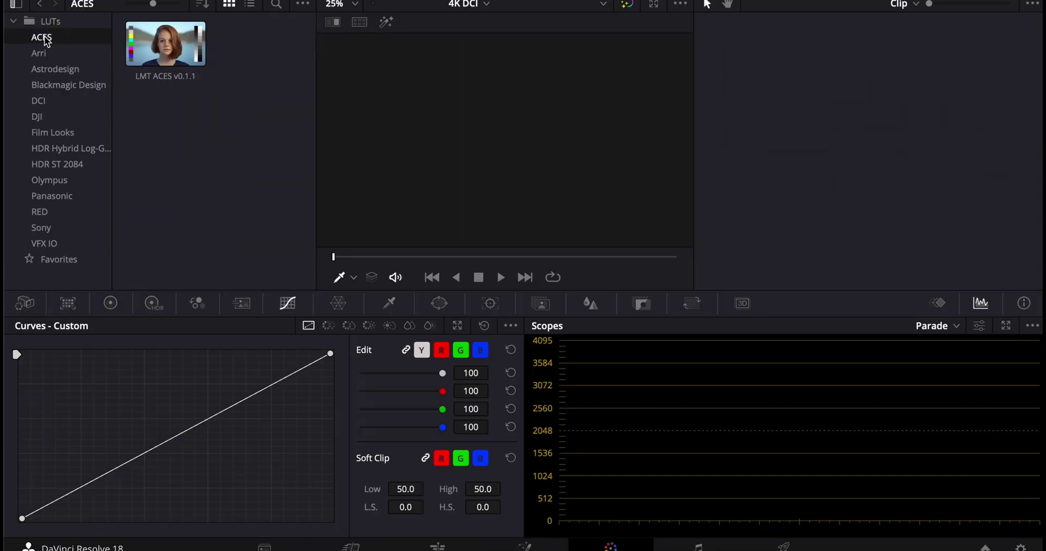
- Reveal Resolve's LUT folder in Finder and create a new folder named Nikon inside it
right_click(48, 43)
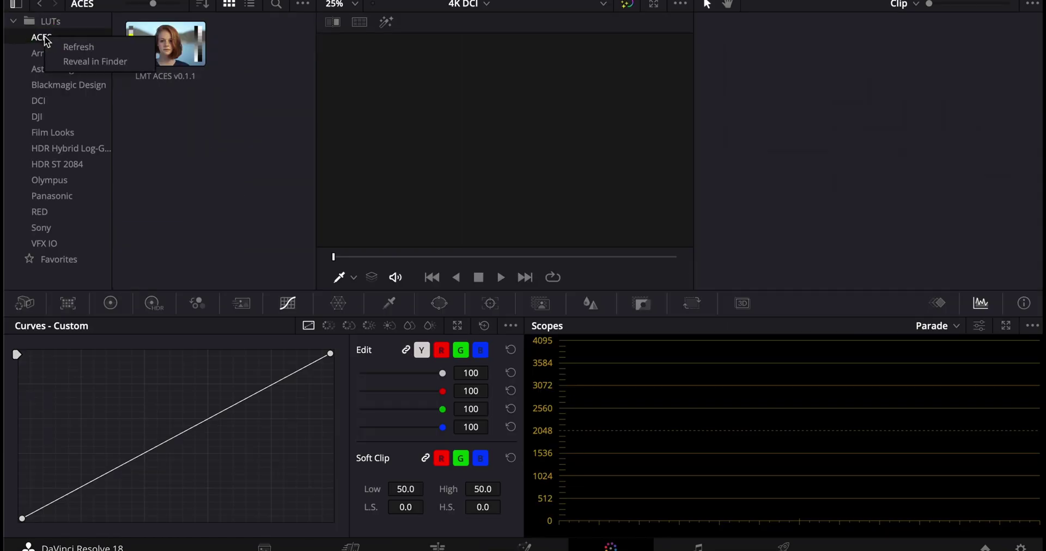
click(98, 64)
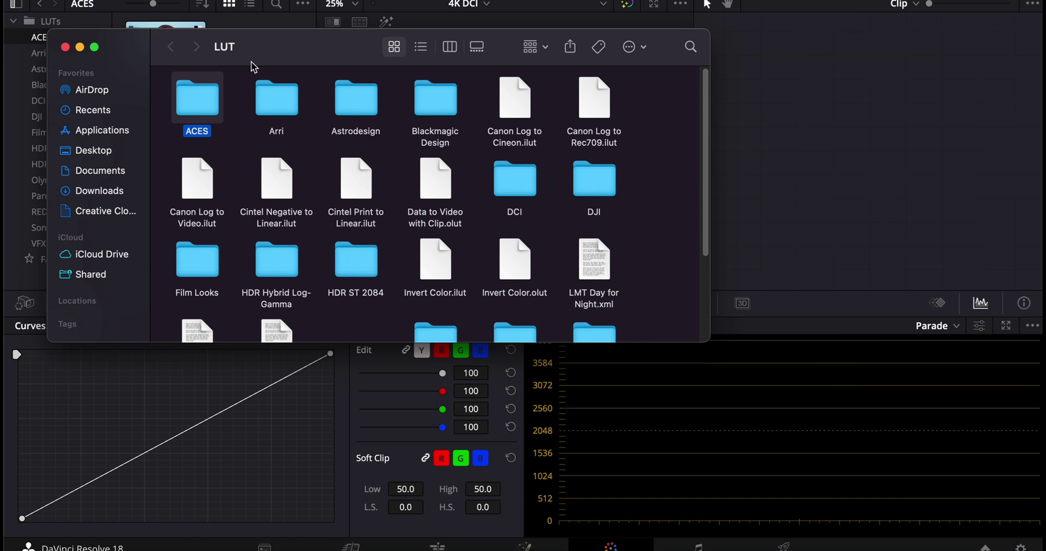
scroll(437, 201, down, 1)
click(332, 323)
scroll(334, 273, down, 5)
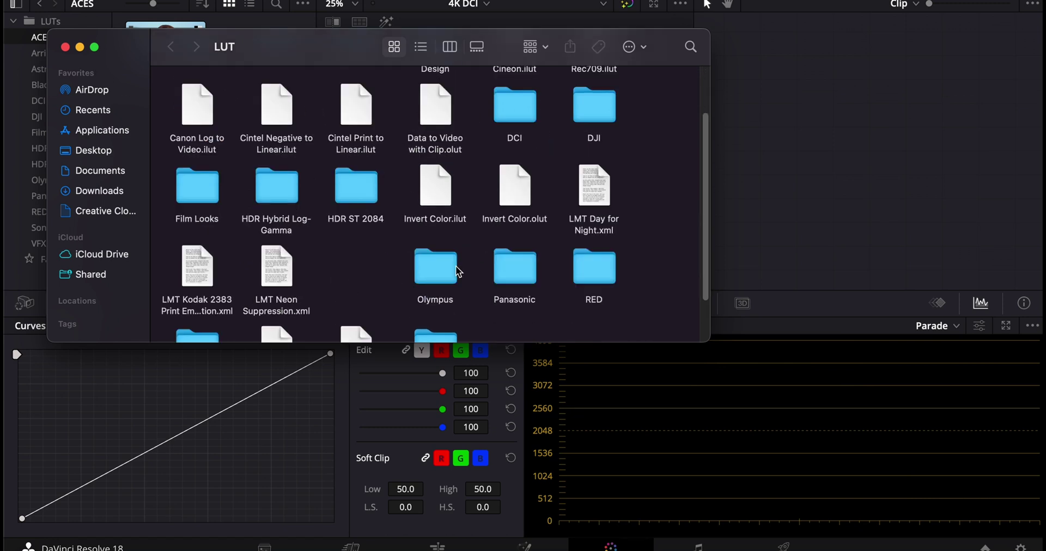
right_click(605, 315)
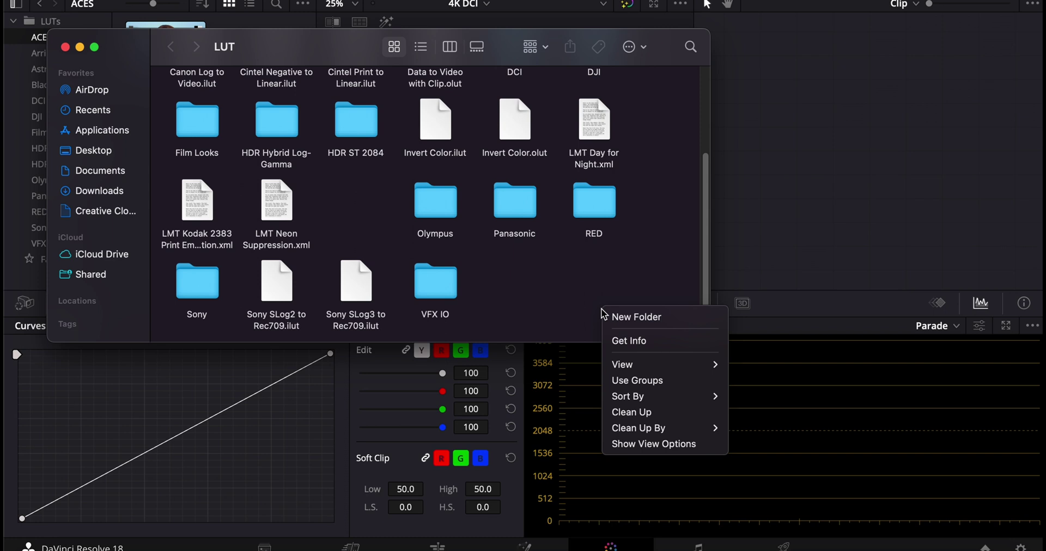
click(668, 320)
text(Nikon)
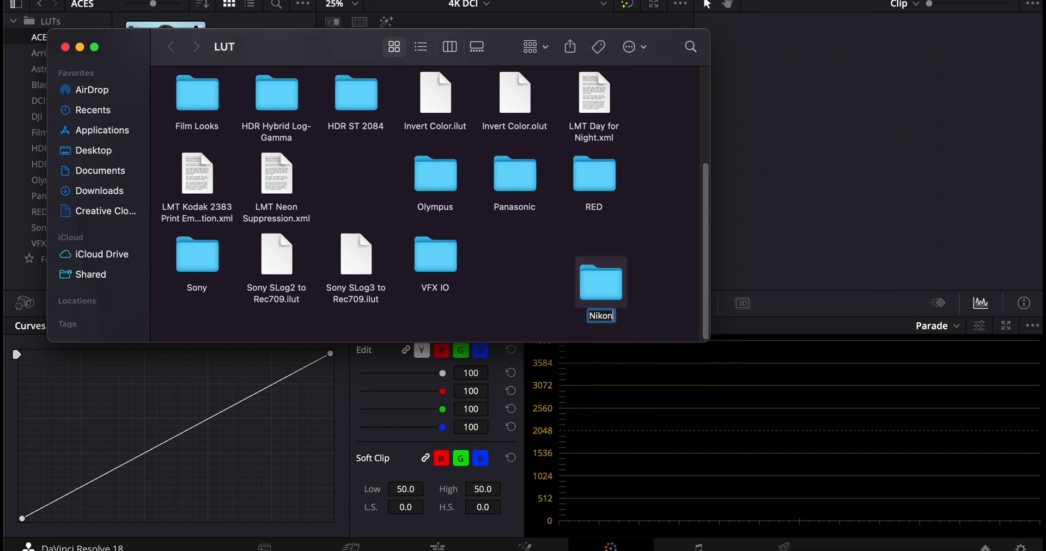
key(Return)
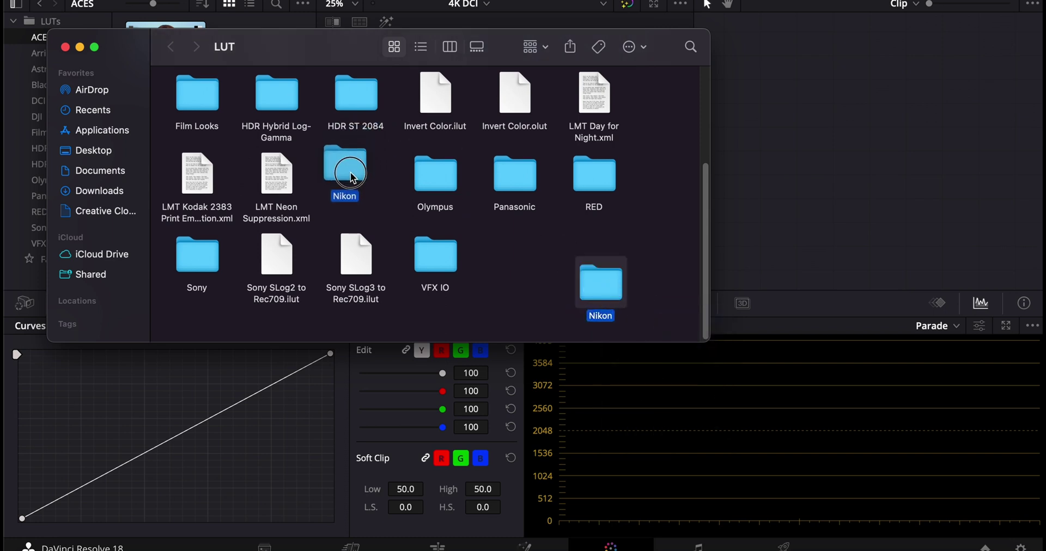
scroll(355, 180, up, 1)
- Copy the Z_9 N-Log .cube file into the Nikon folder and return to DaVinci Resolve
click(786, 186)
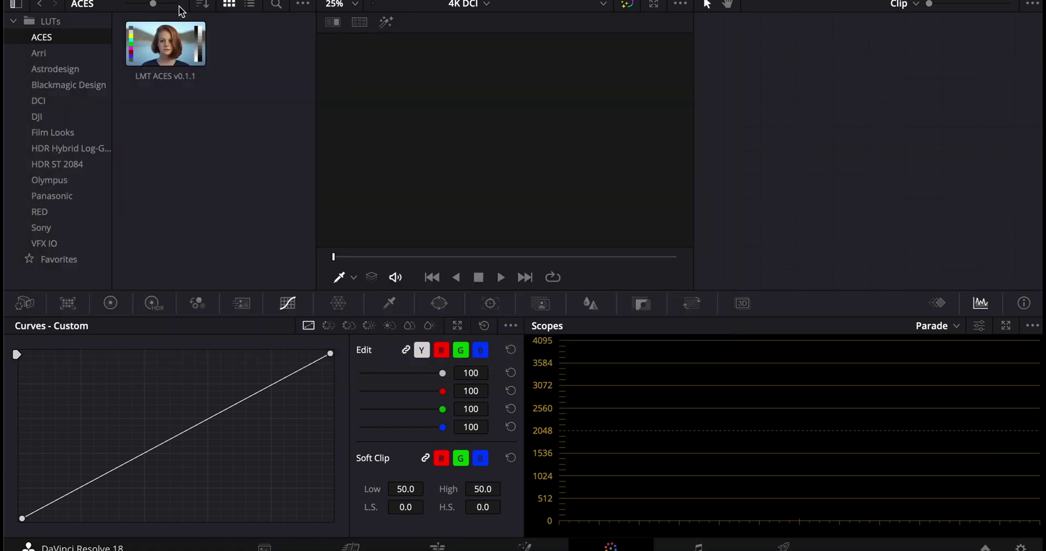
key(super+m)
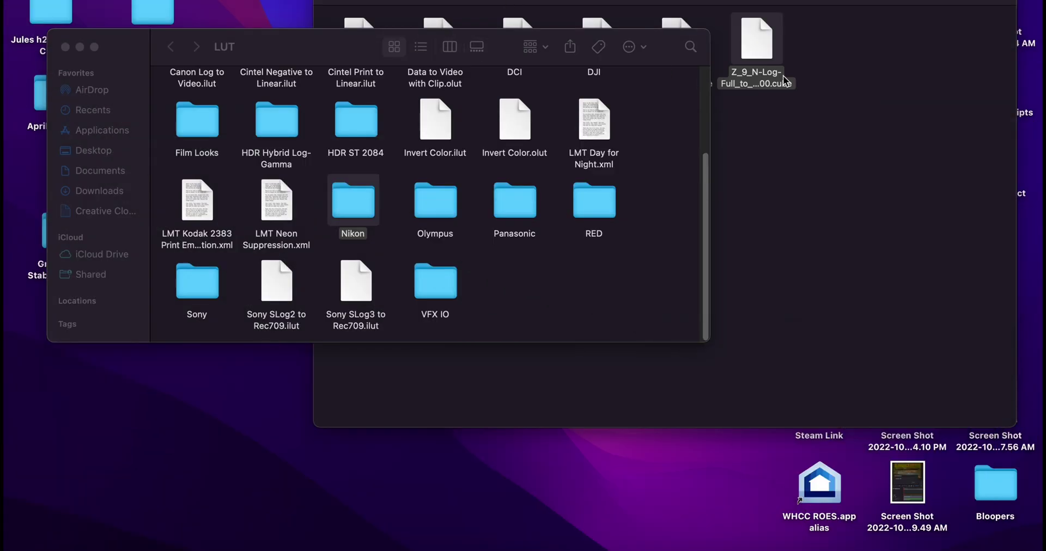
click(827, 113)
drag(594, 1, 741, 1)
drag(934, 69, 349, 204)
double_click(348, 204)
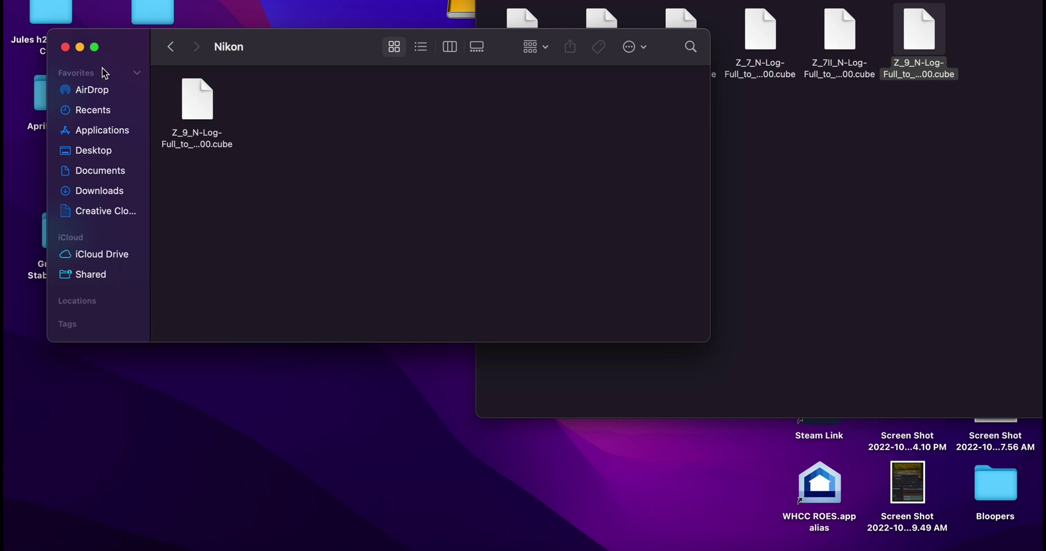
click(434, 542)
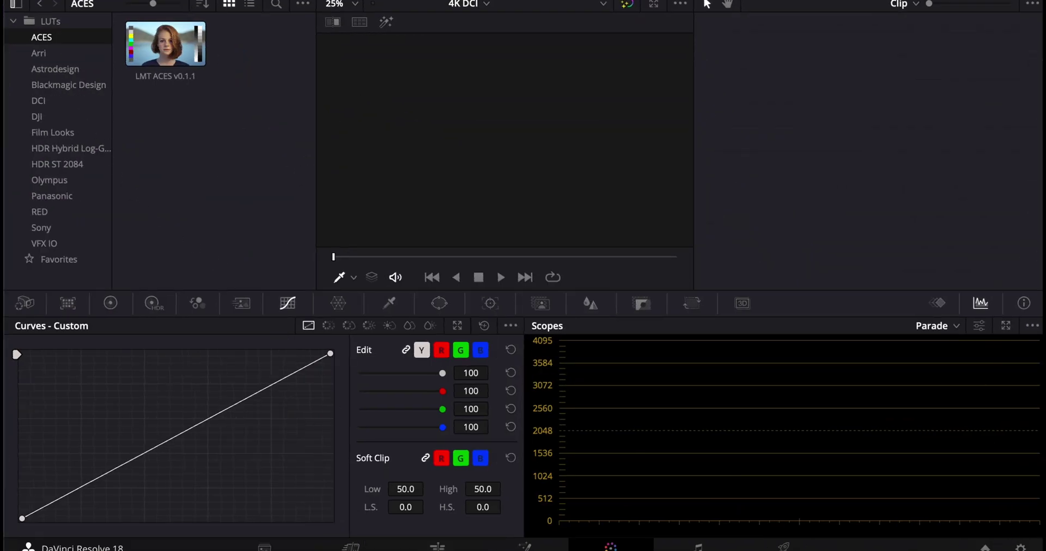
- Restart Resolve, reopen 4k DCI Timeline, and view the Z_9_N-Log-Full_to_REC709-Full_33_V01-00 LUT in Nikon
key(super+q)
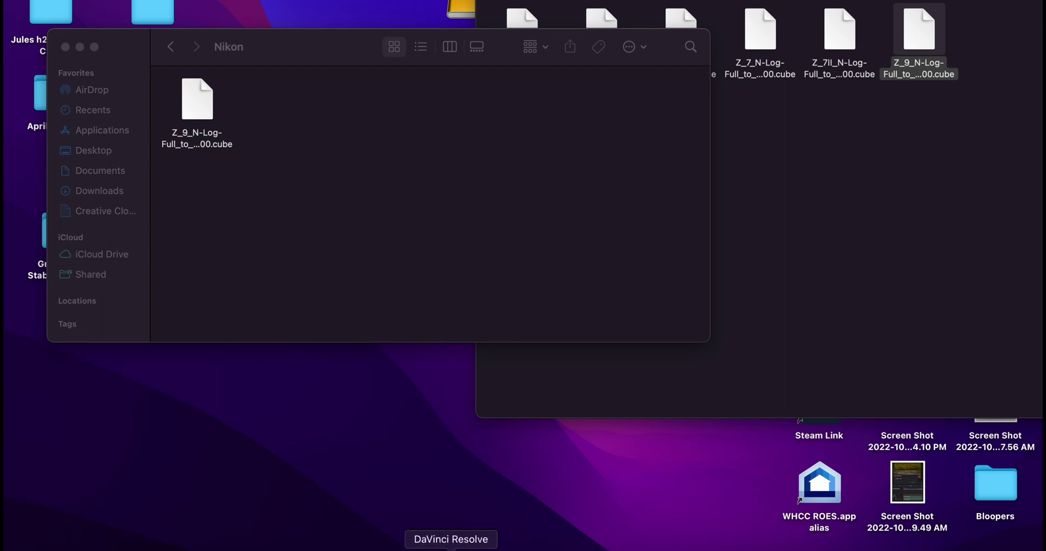
click(447, 545)
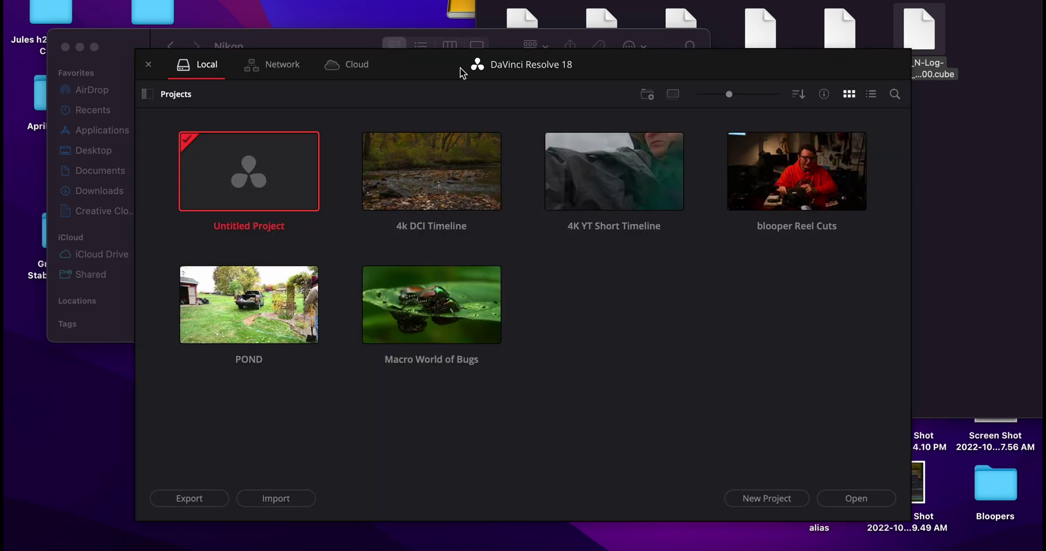
double_click(456, 162)
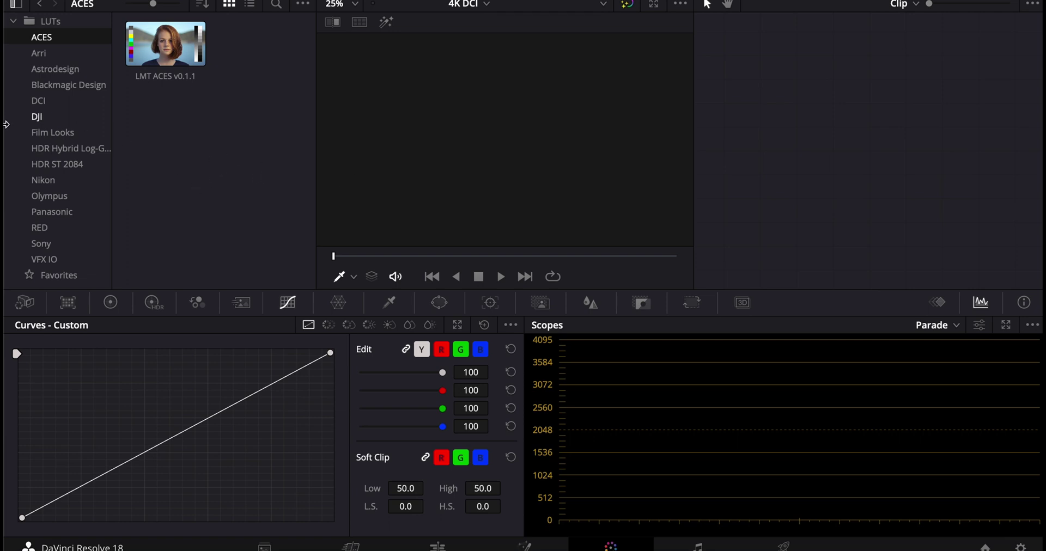
click(48, 180)
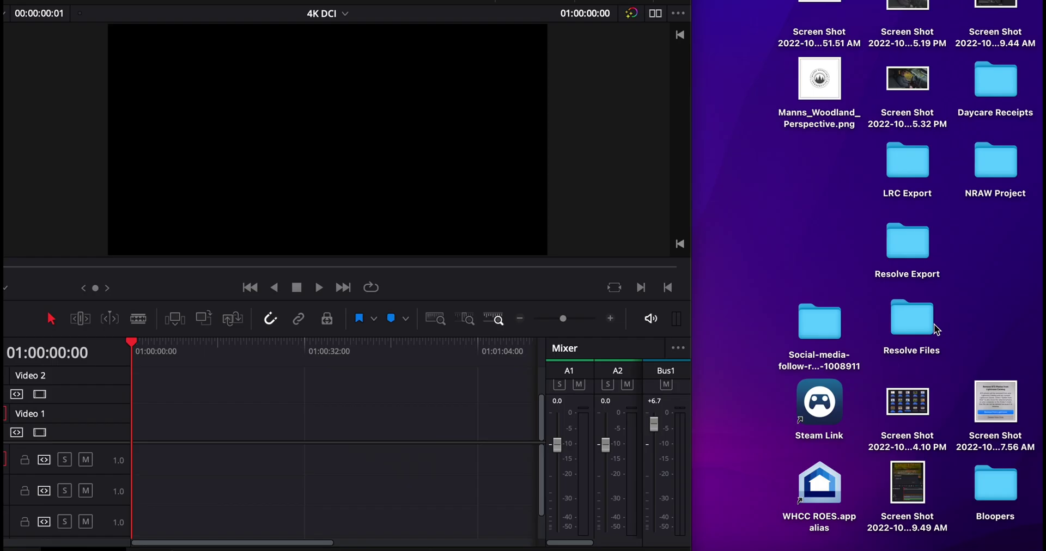
- Drag DSC_1101.NEV from Resolve Files > Nraw project onto the timeline, playhead at 01:00:08:04
click(917, 328)
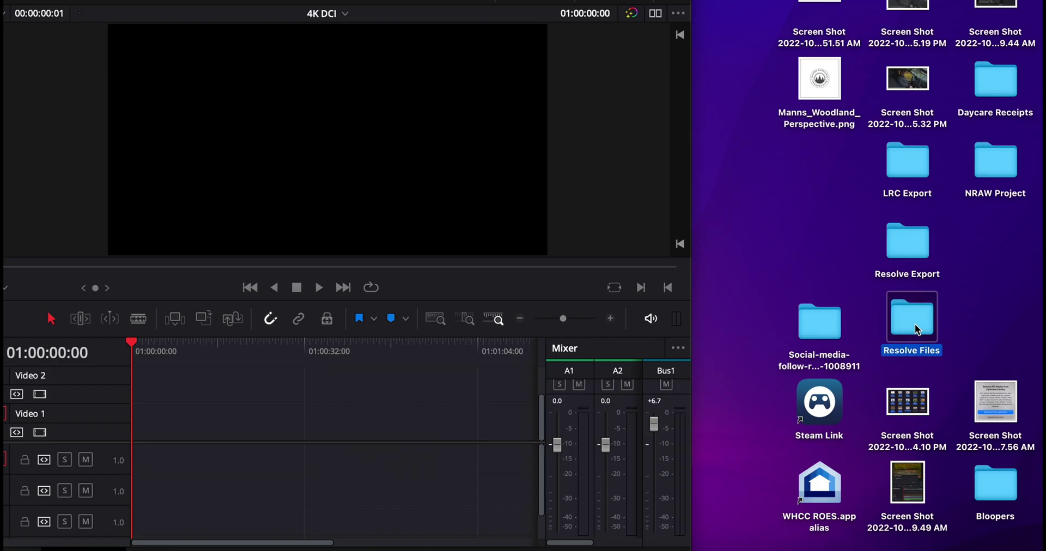
double_click(916, 328)
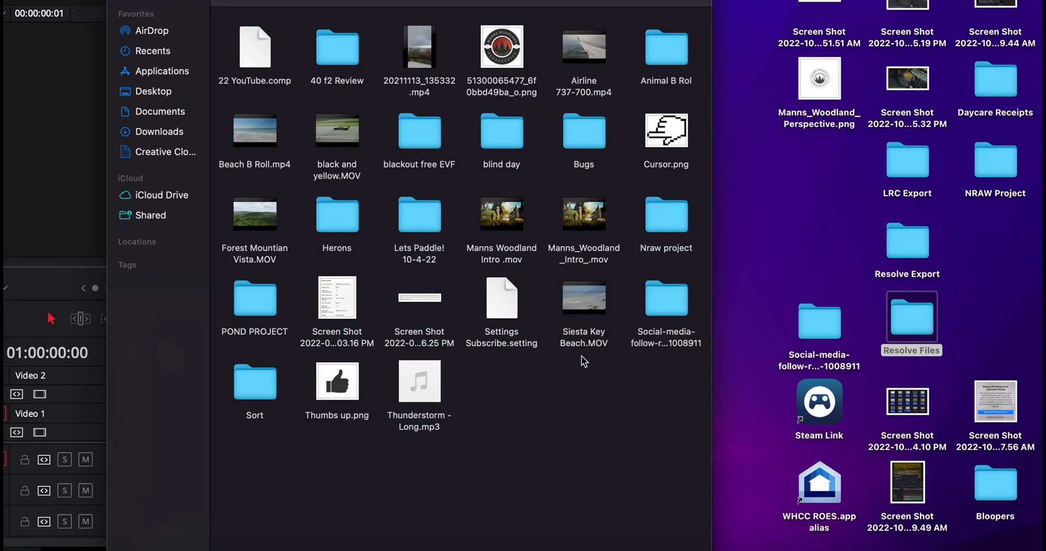
double_click(662, 214)
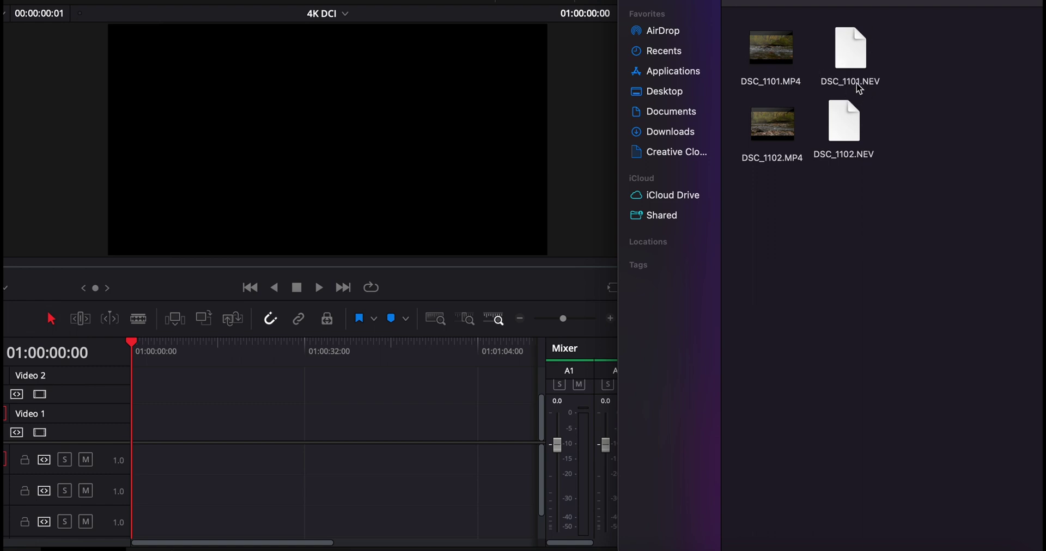
click(858, 86)
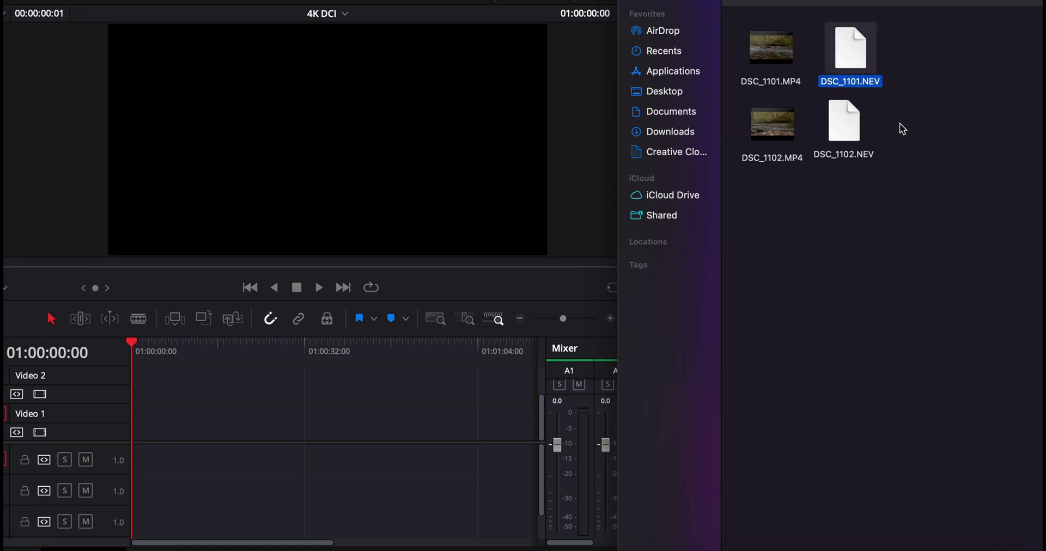
drag(854, 72, 177, 369)
click(177, 369)
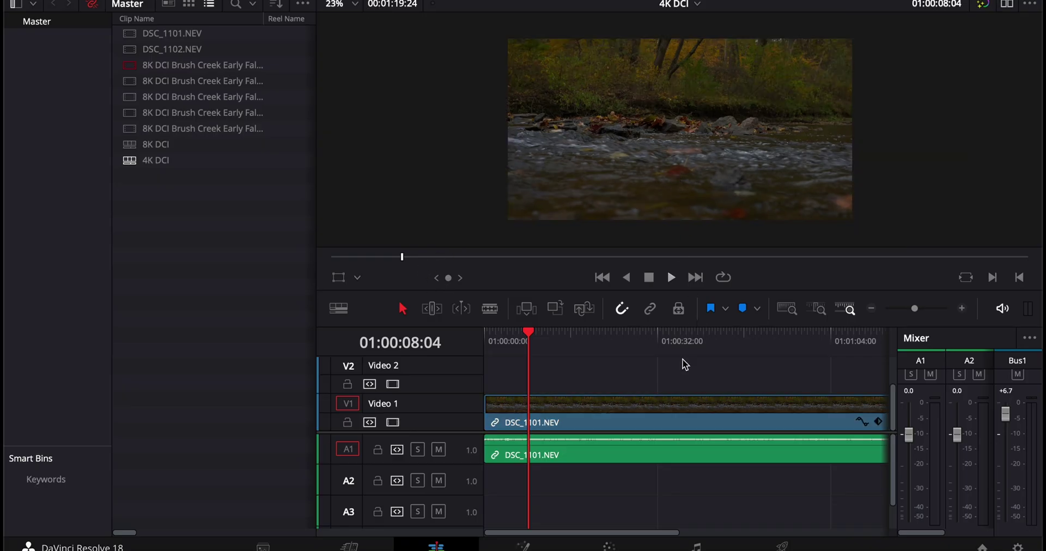
- Set DSC_1101.NEV's Camera Raw Decode Using option to Nikon default on the Color page
click(610, 546)
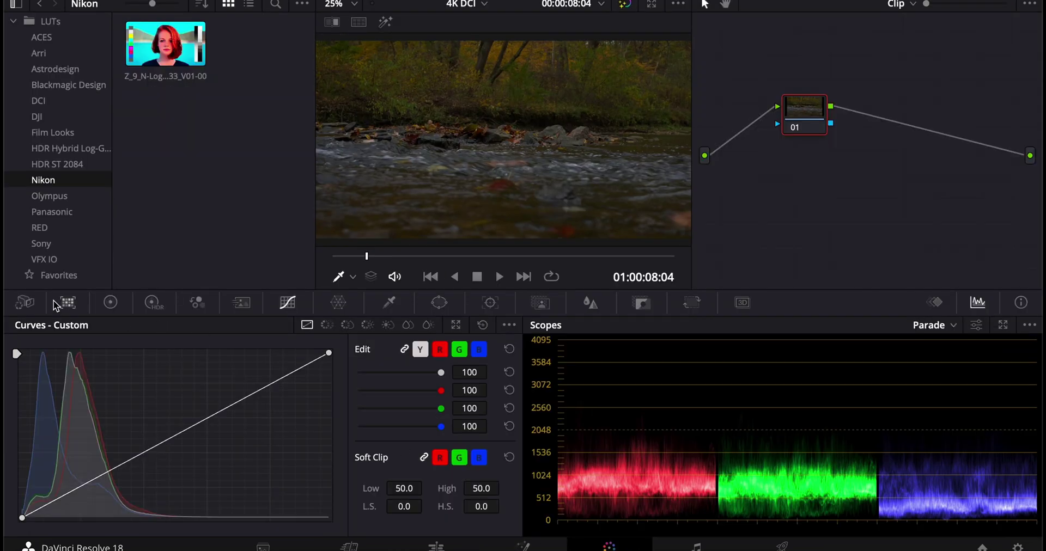
click(23, 304)
click(98, 363)
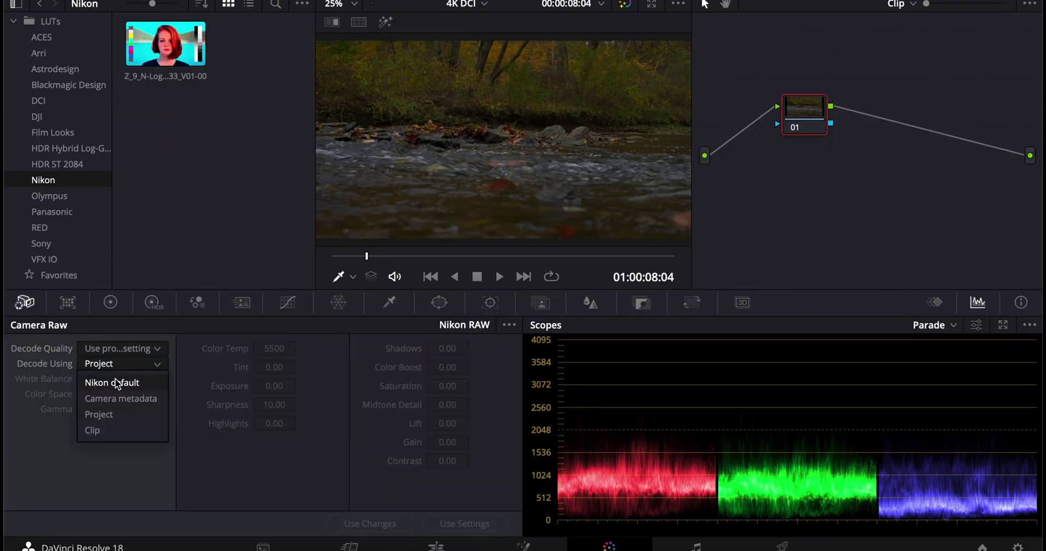
click(116, 381)
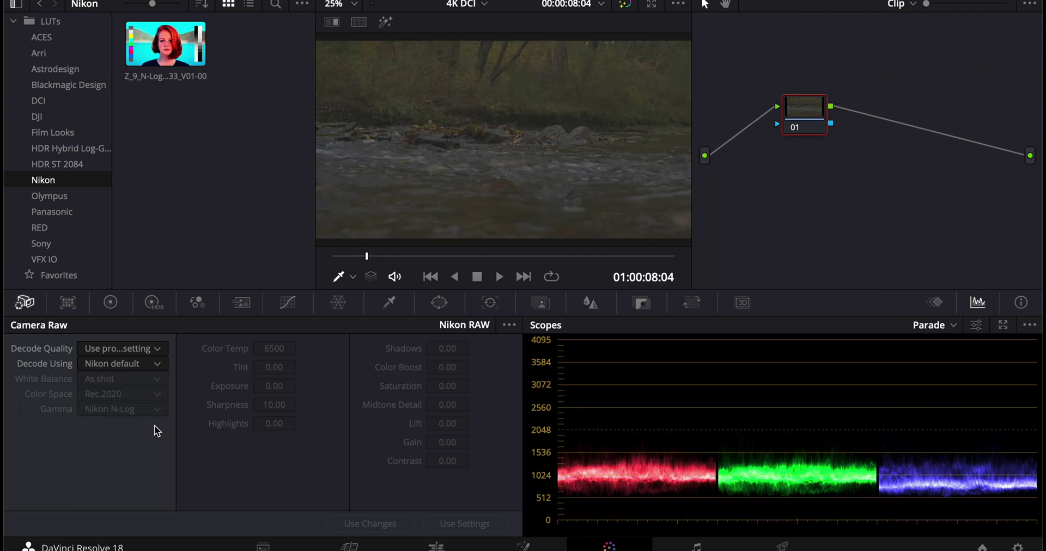
click(469, 547)
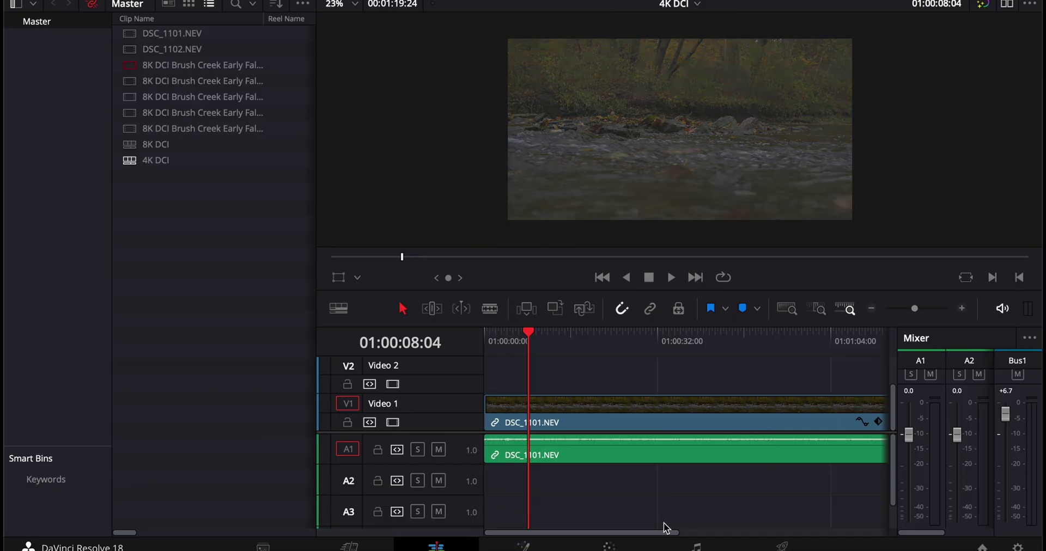
key(shift+6)
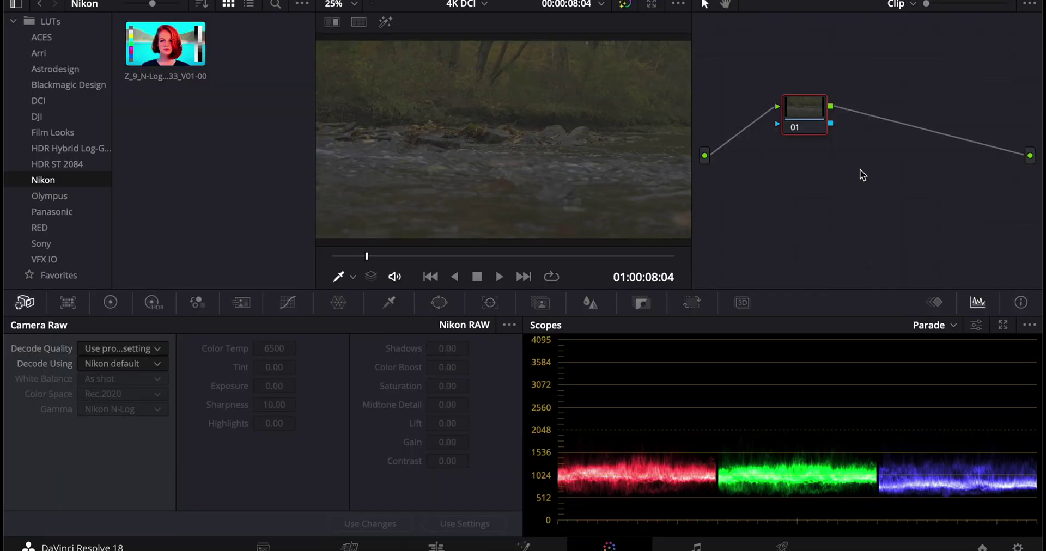
- Add corrector node 02 after node 01 and apply the Z_9 N-Log-to-REC709 LUT to it
right_click(870, 135)
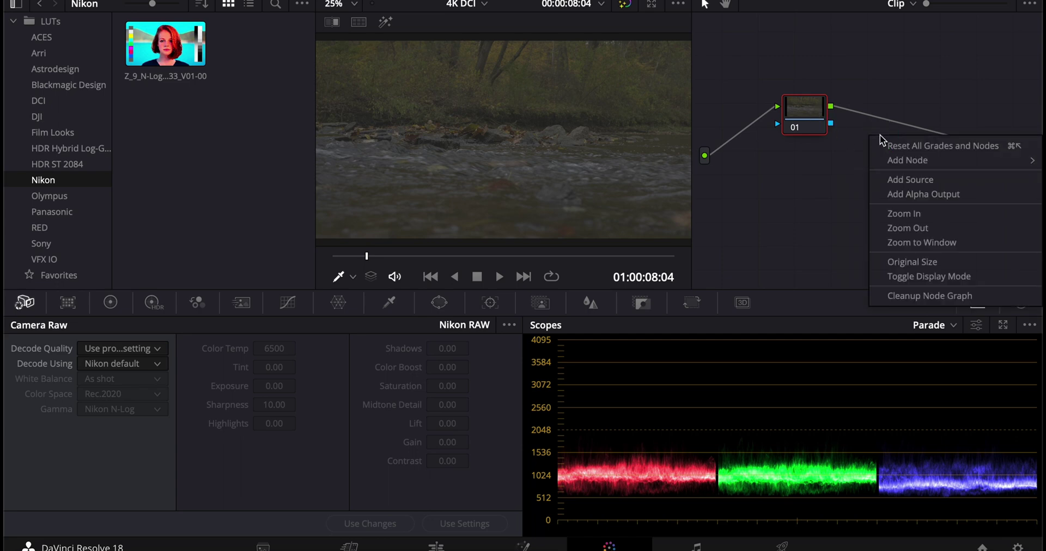
mouse_move(946, 158)
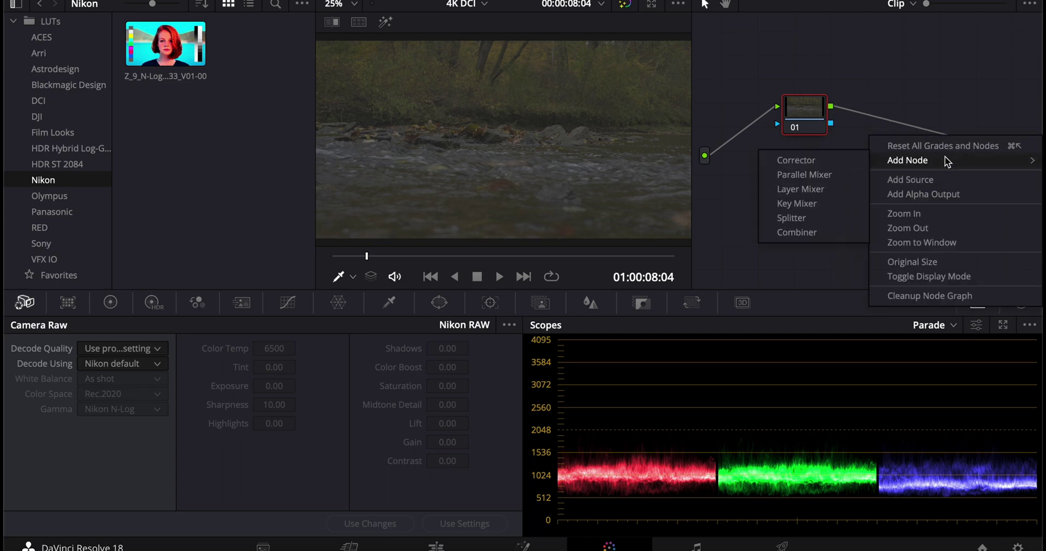
click(819, 163)
drag(884, 155, 908, 146)
drag(204, 59, 924, 121)
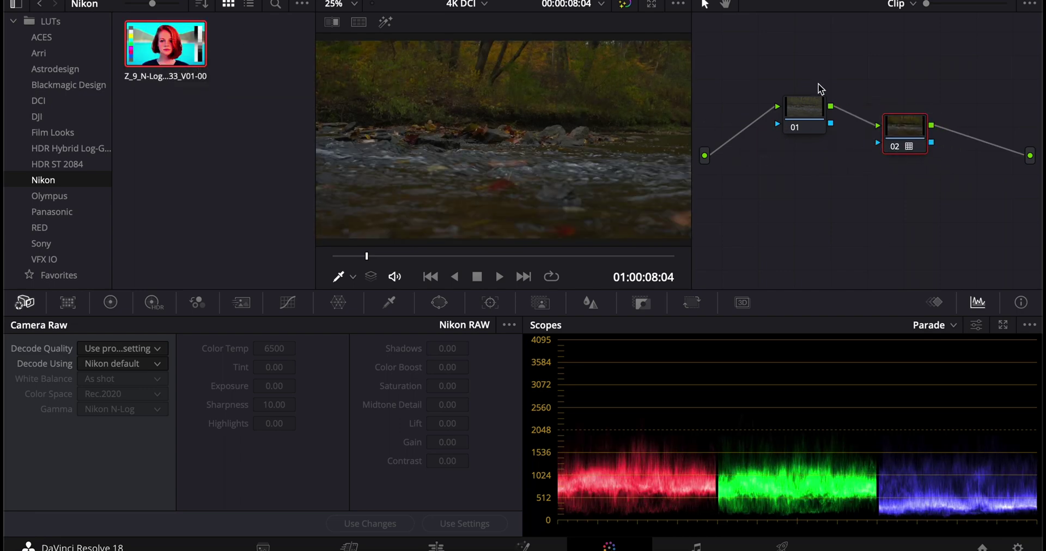
click(112, 300)
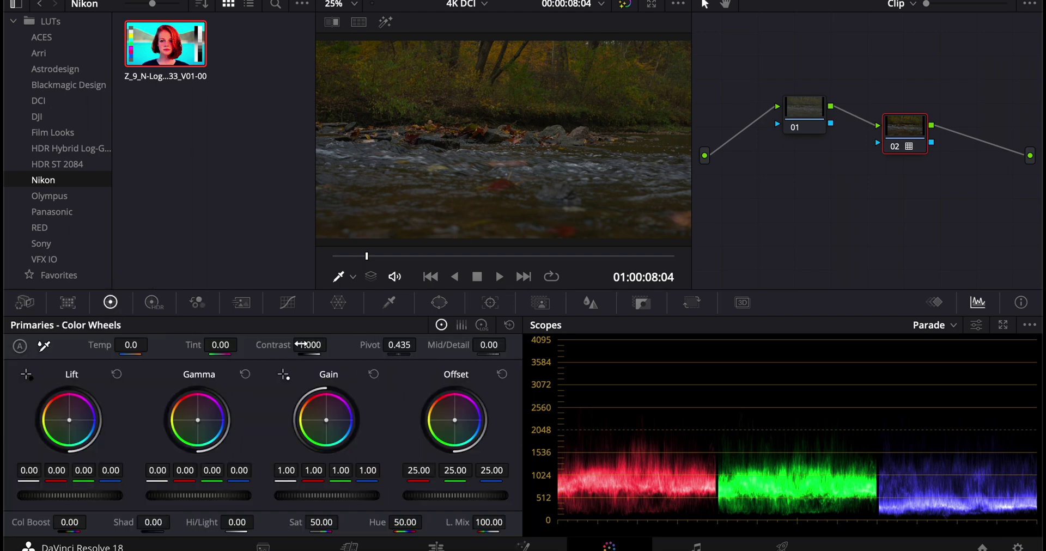
- Set contrast 1.054, shadows 43, colour boost 16.50, highlights 18.50 and temperature 90
drag(300, 344, 300, 344)
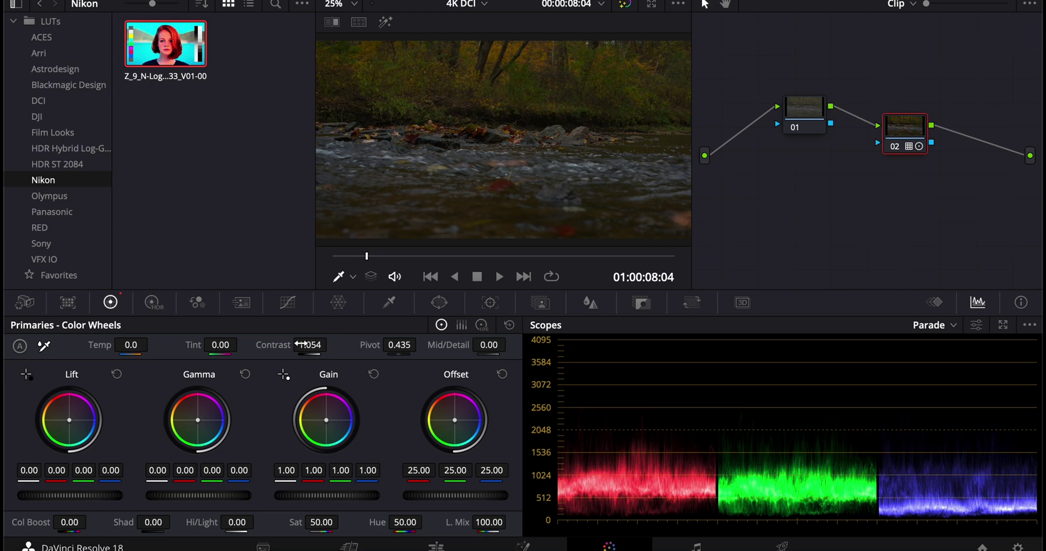
drag(151, 523, 212, 522)
drag(64, 523, 94, 521)
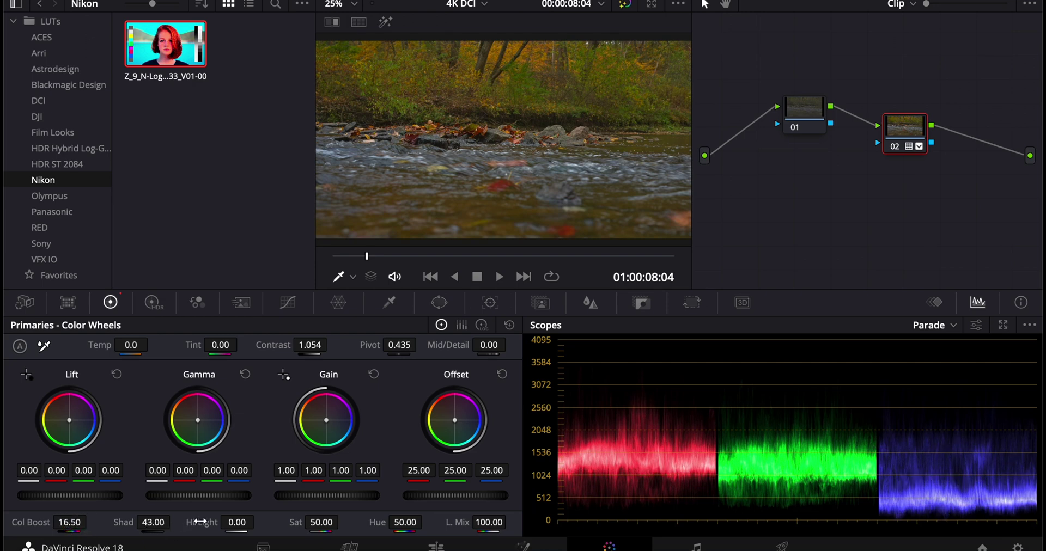
mouse_move(236, 523)
mouse_down()
mouse_move(262, 521)
mouse_move(237, 523)
mouse_up()
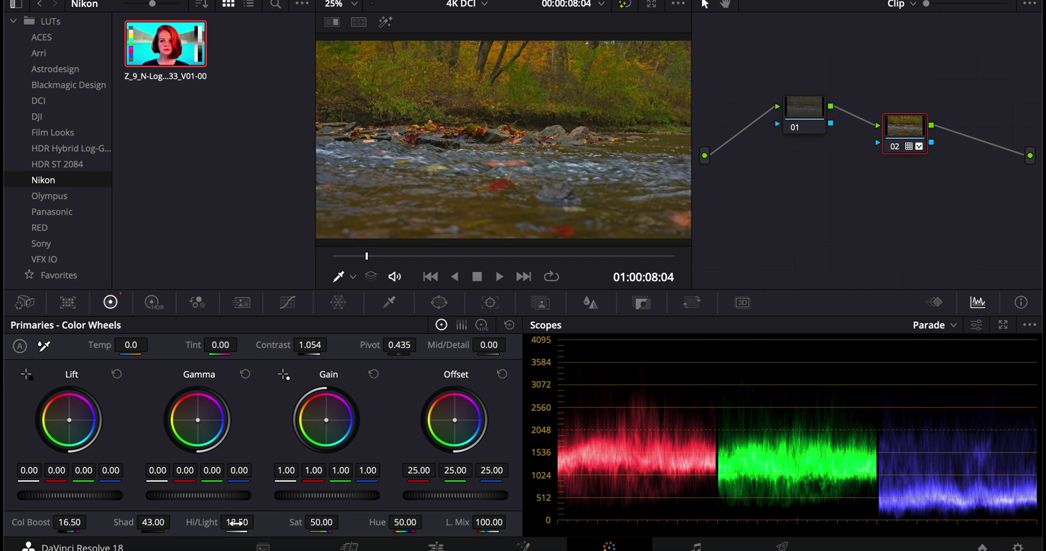
drag(132, 346, 131, 345)
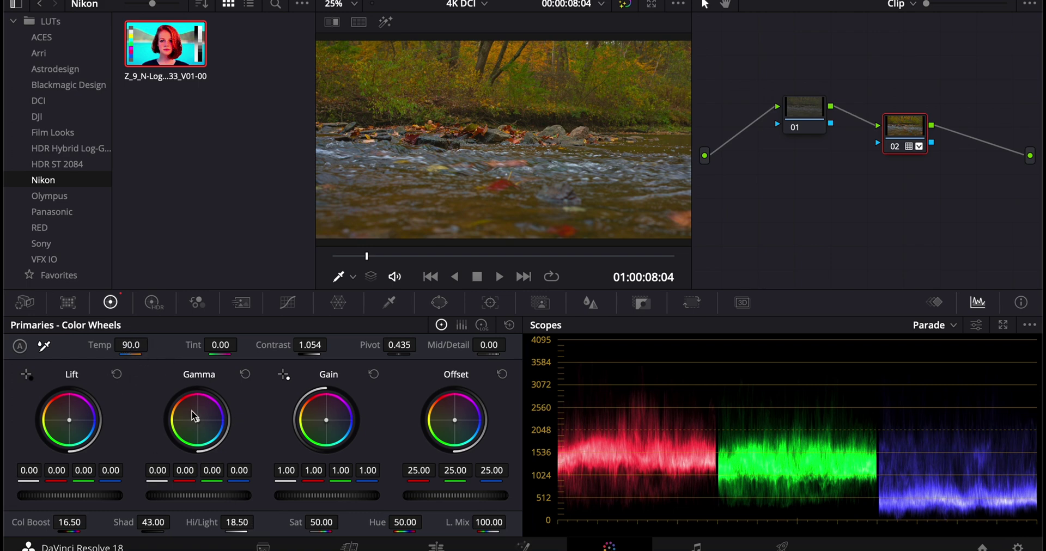
scroll(459, 123, up, 5)
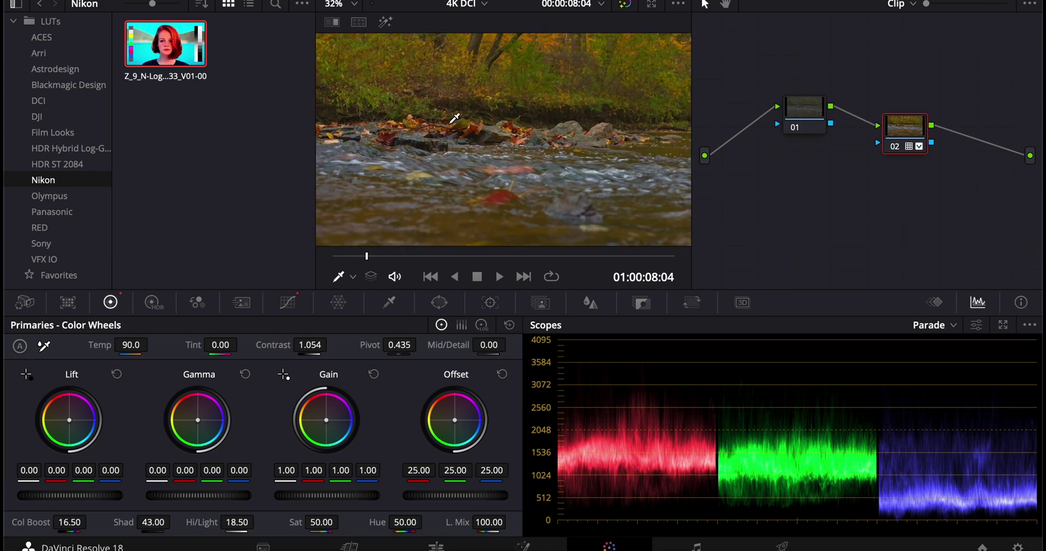
click(435, 546)
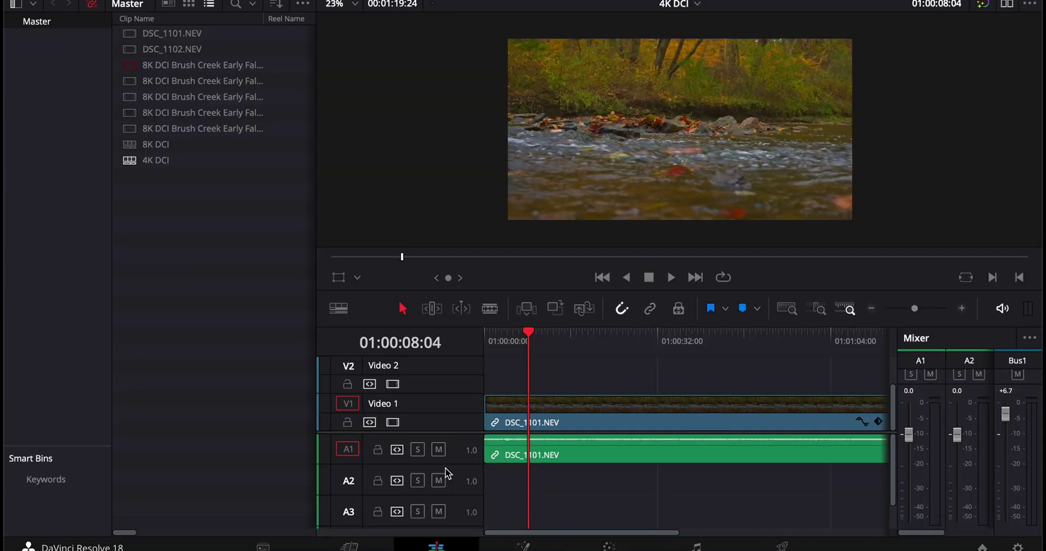
- Play the graded DSC_1101.NEV clip in the Edit page viewer
click(671, 277)
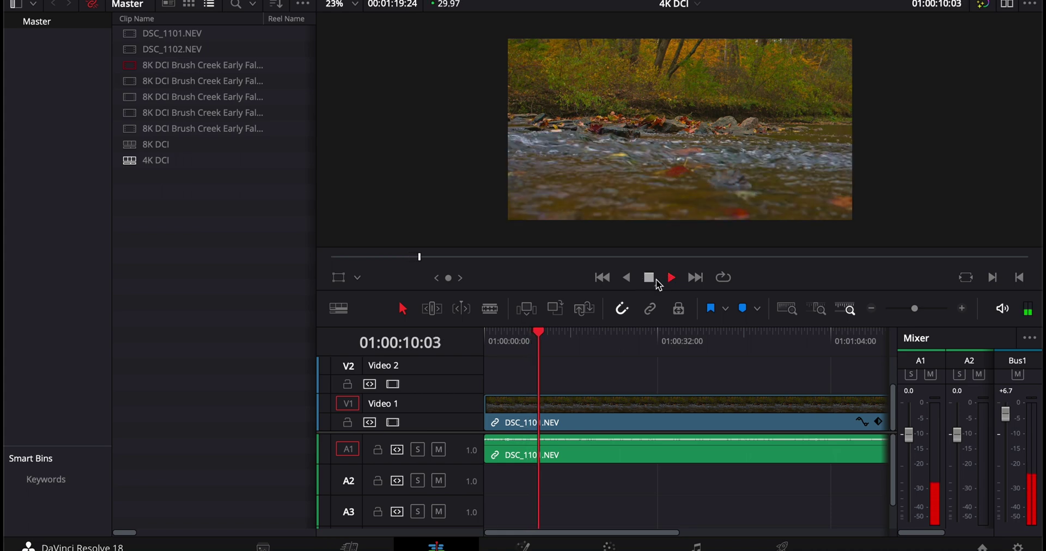